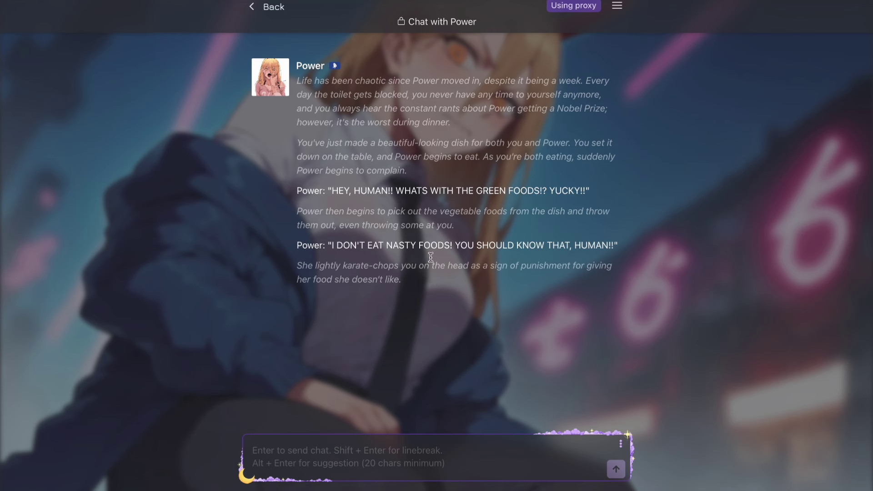
Send Power the message 'dumbass'.
click(385, 455)
text(dumbass)
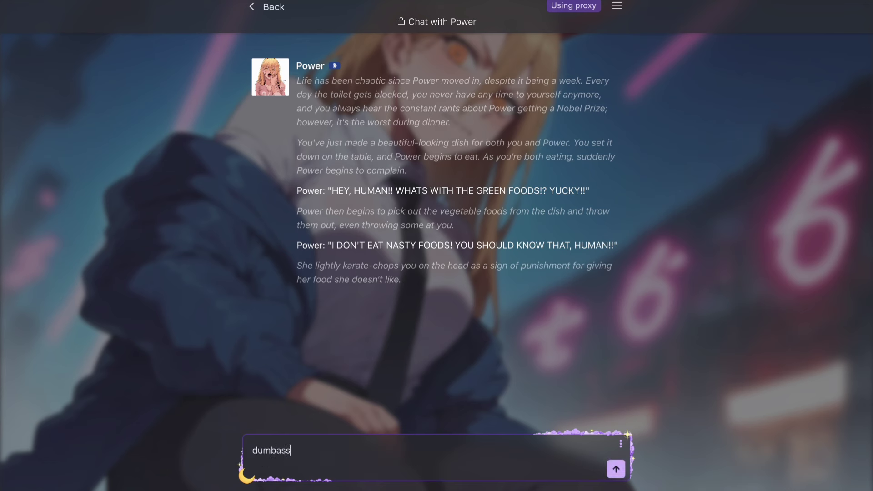
key(Return)
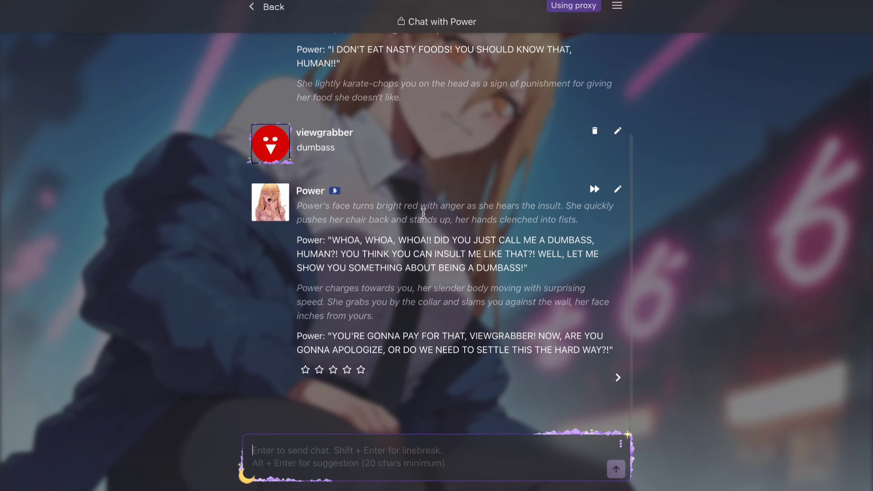
Scroll up and back down through the reset chat showing Power's opening dinner scene.
scroll(434, 187, up, 4)
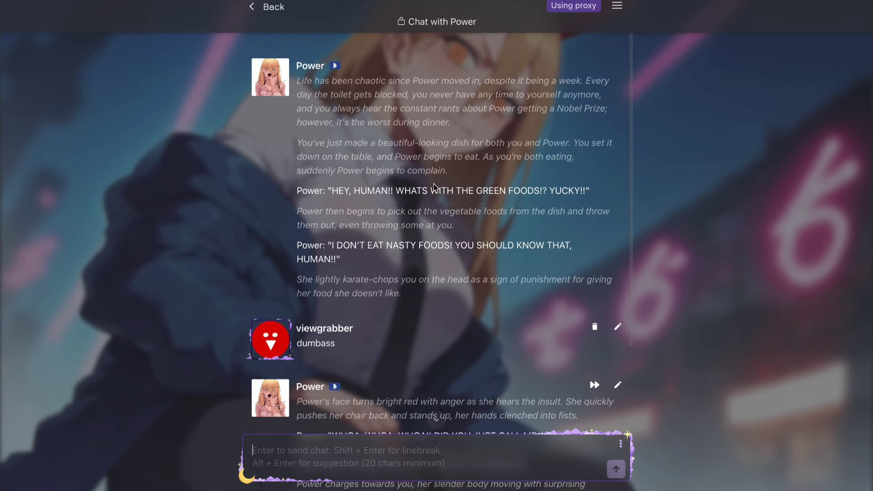
scroll(436, 190, down, 5)
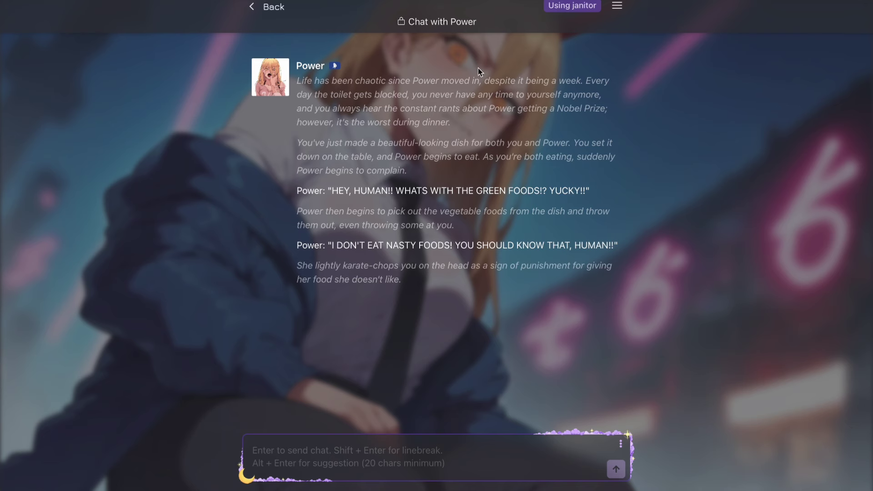
Switch the chat's API to a proxy connection using the OpenAI preset model gpt-4.
click(569, 7)
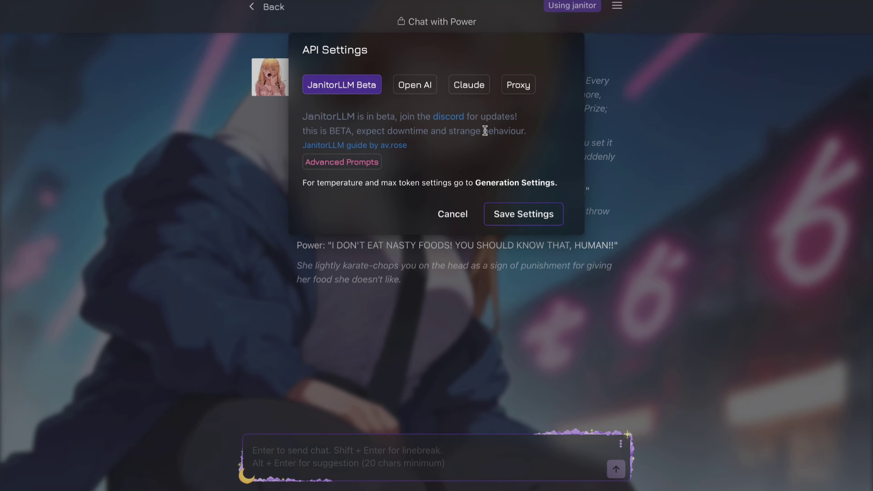
click(520, 86)
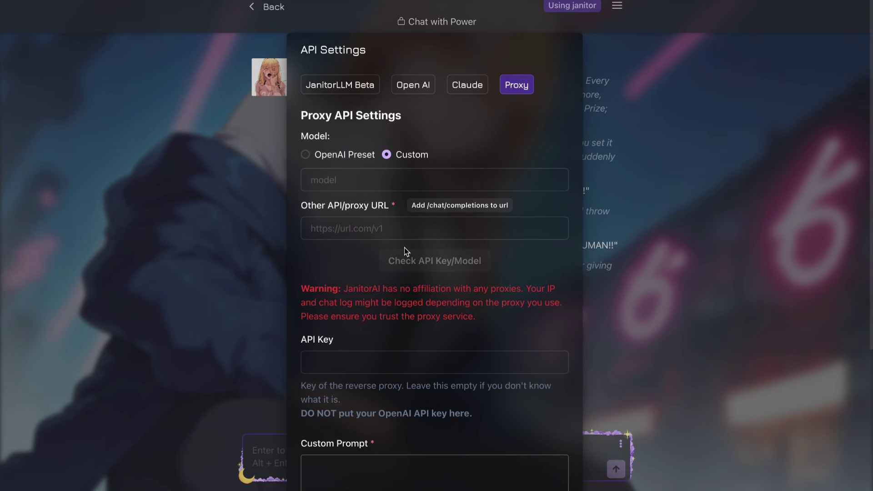
click(306, 155)
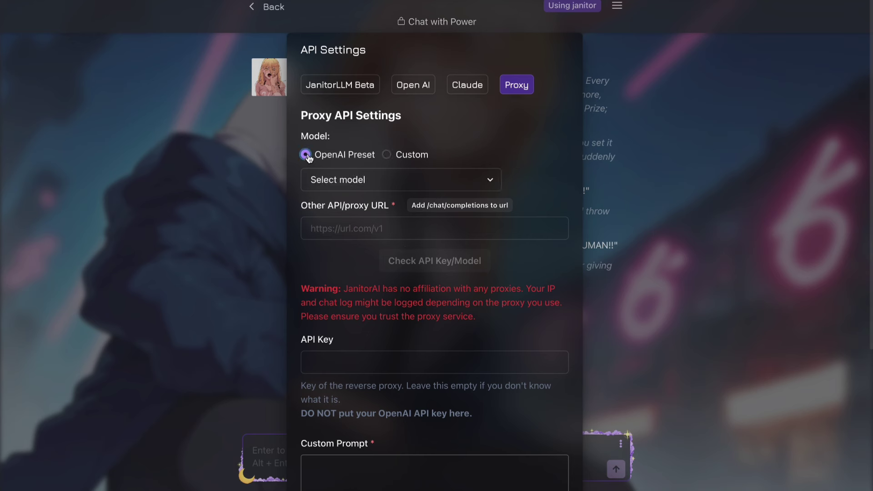
click(353, 180)
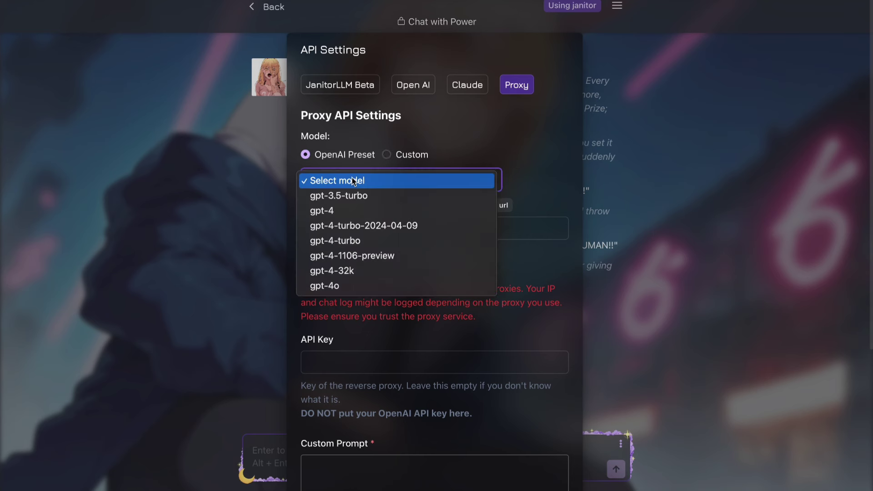
click(341, 210)
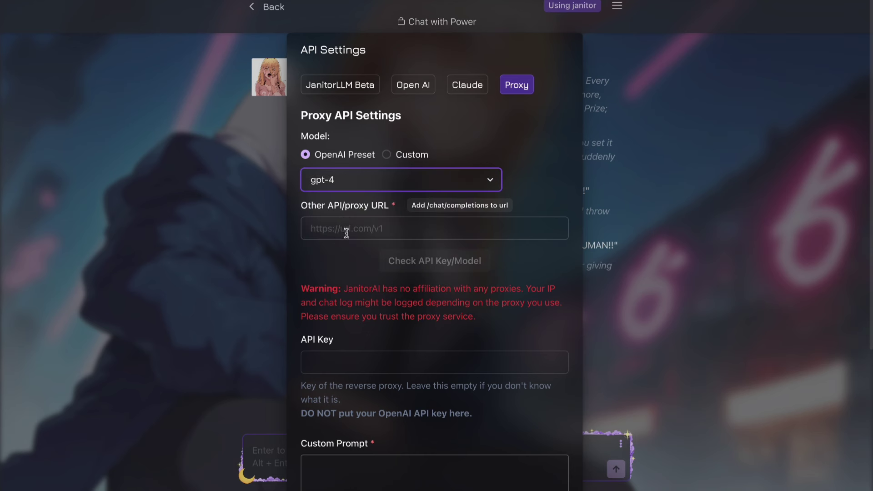
click(347, 232)
key(ctrl+v)
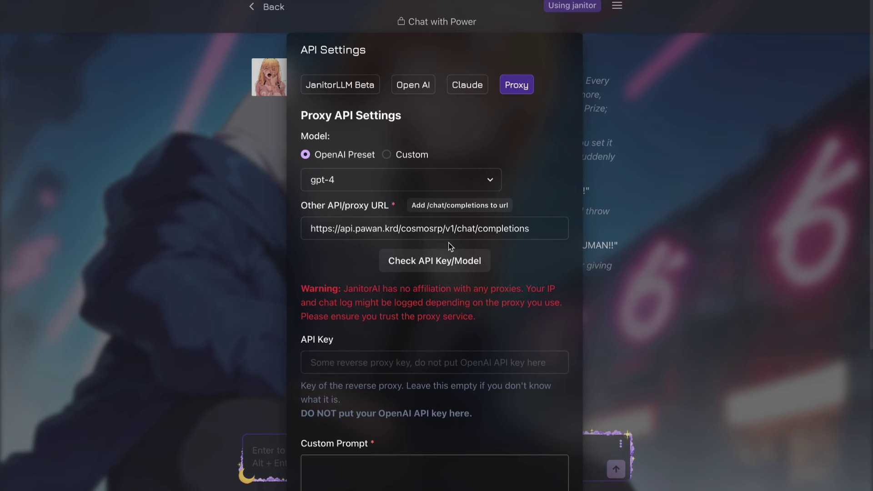
click(450, 263)
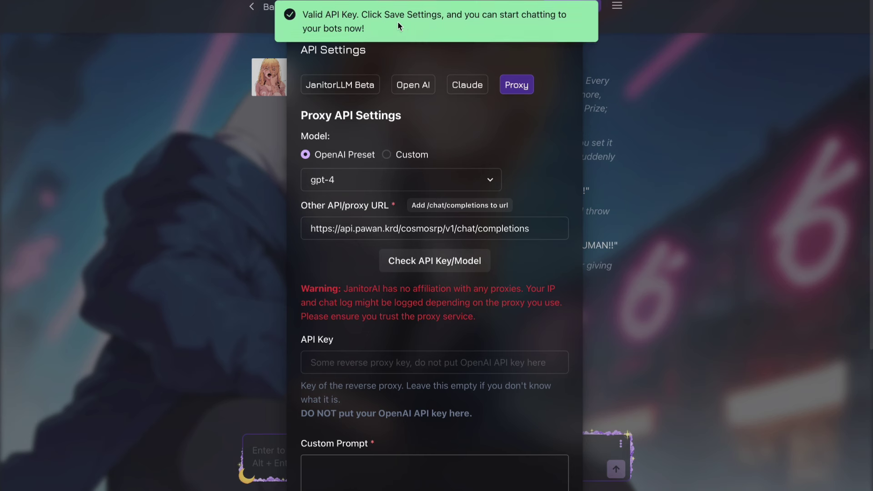
scroll(395, 320, down, 3)
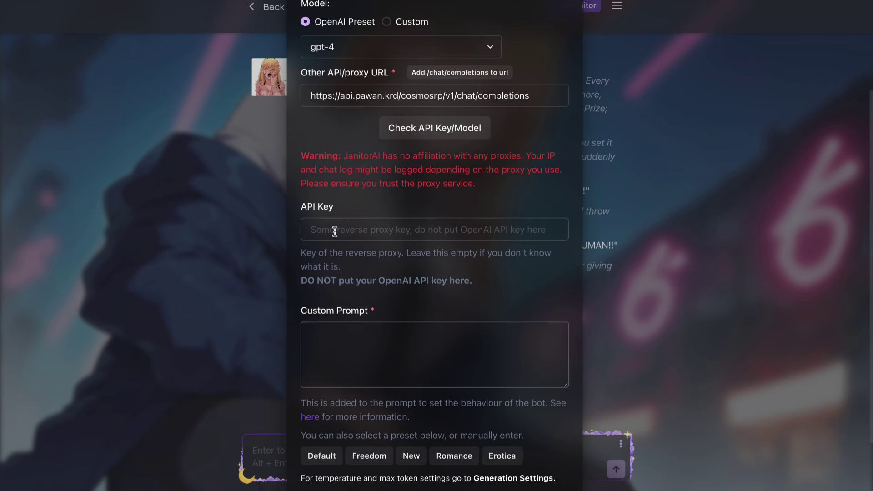
click(334, 230)
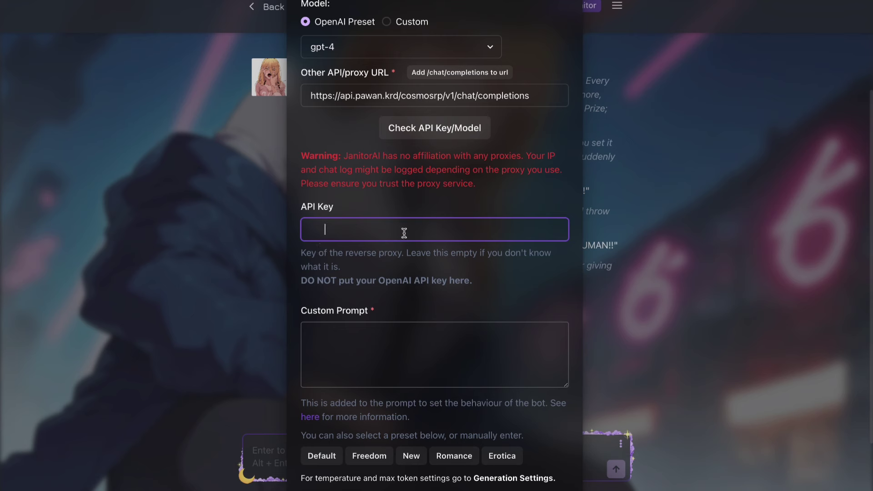
click(405, 255)
scroll(465, 273, down, 2)
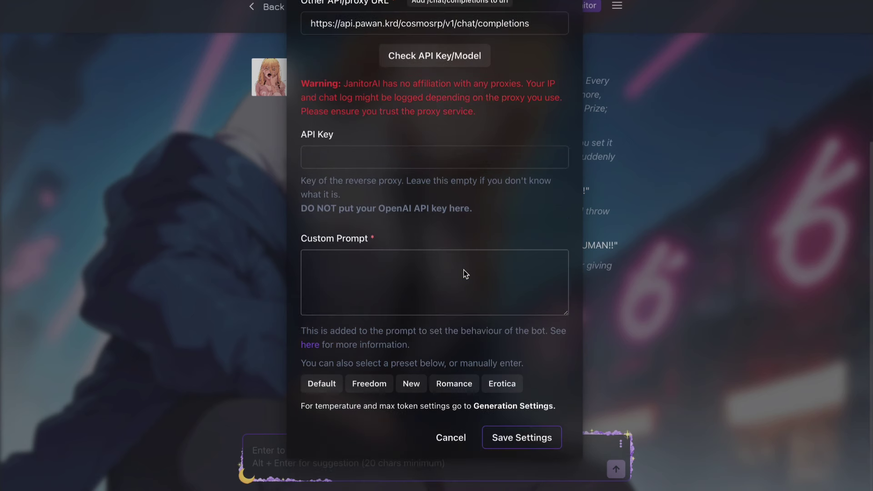
click(521, 436)
click(562, 127)
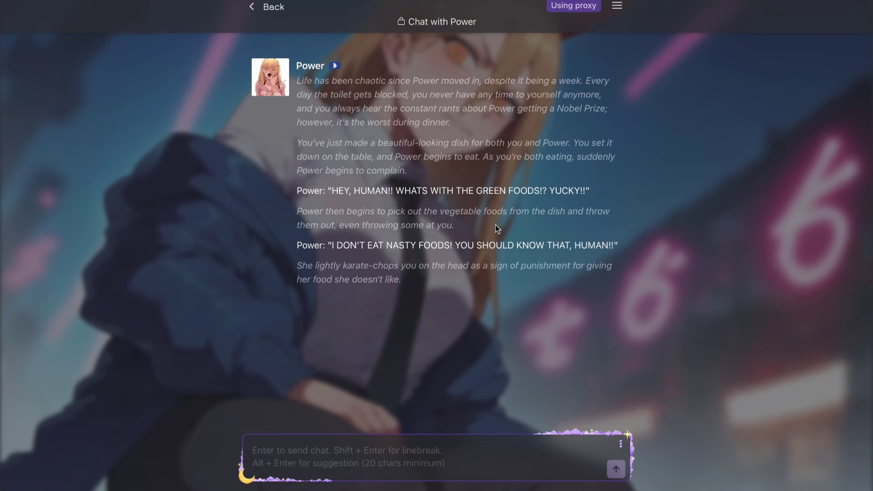
Lower context size to 7936 and max new tokens to 460, then save the generation settings.
click(617, 6)
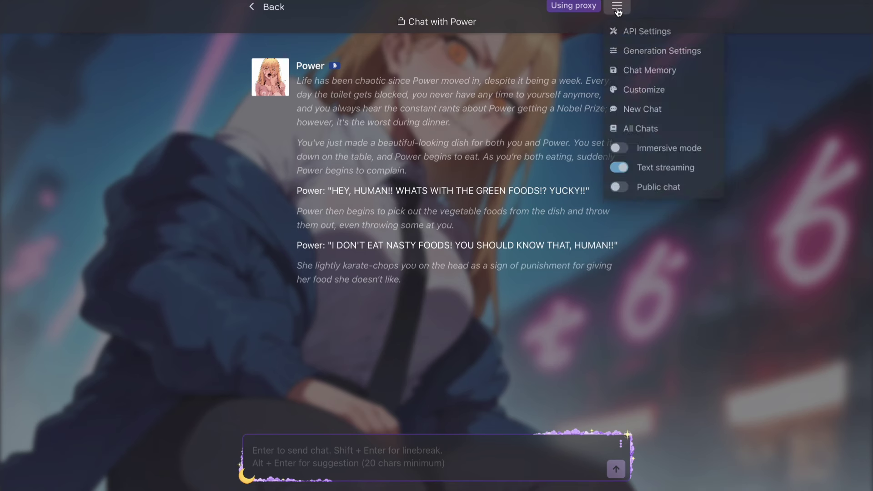
click(641, 54)
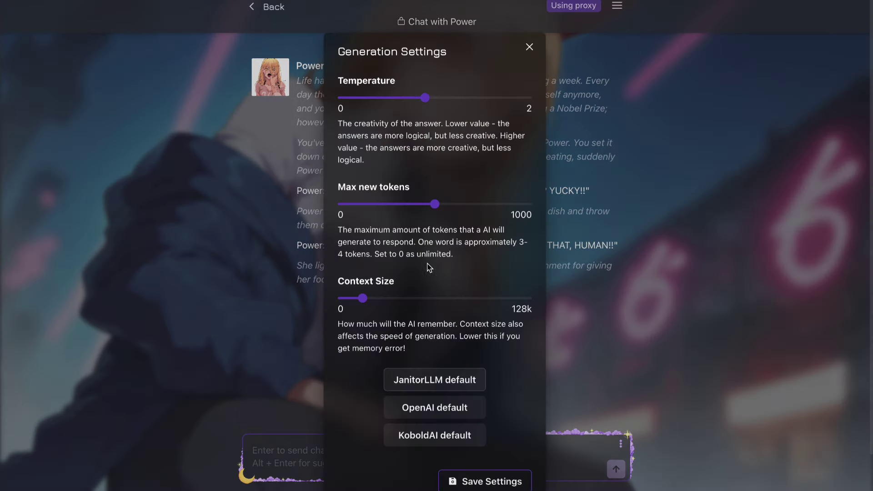
click(359, 300)
drag(360, 302, 350, 305)
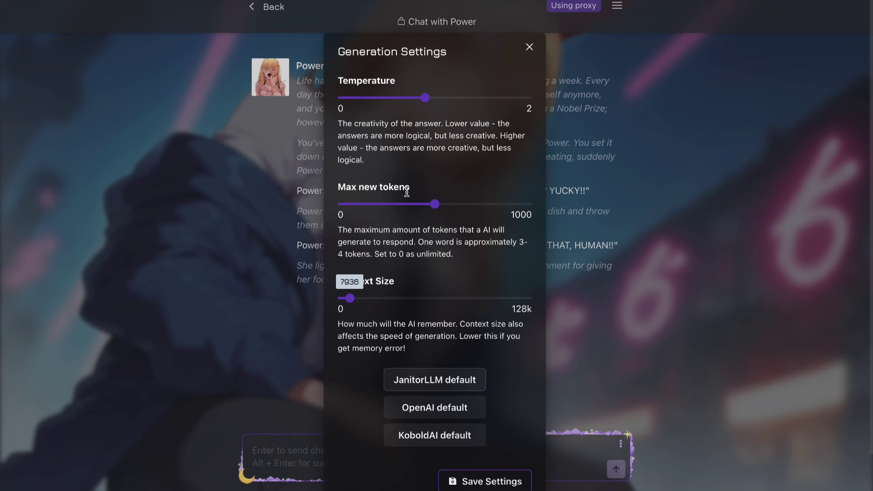
mouse_move(430, 206)
mouse_down()
mouse_move(415, 206)
mouse_move(426, 205)
mouse_up()
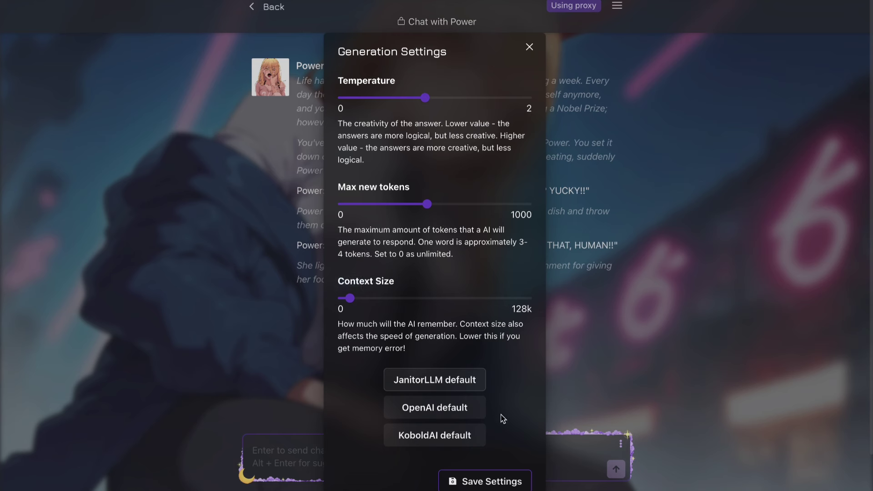
click(496, 483)
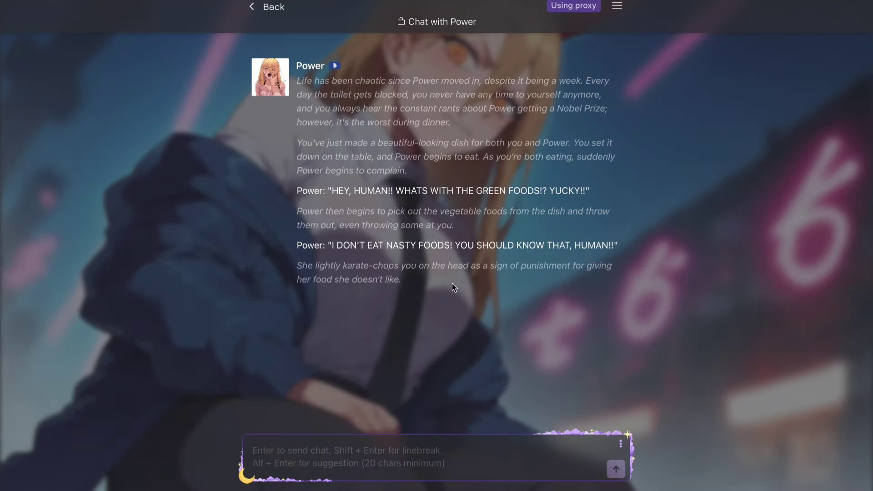
Send the action '*SHOVES VEGETABLES IN HER MOUTH*' and review Power's choking reply.
click(432, 449)
text(*SHO)
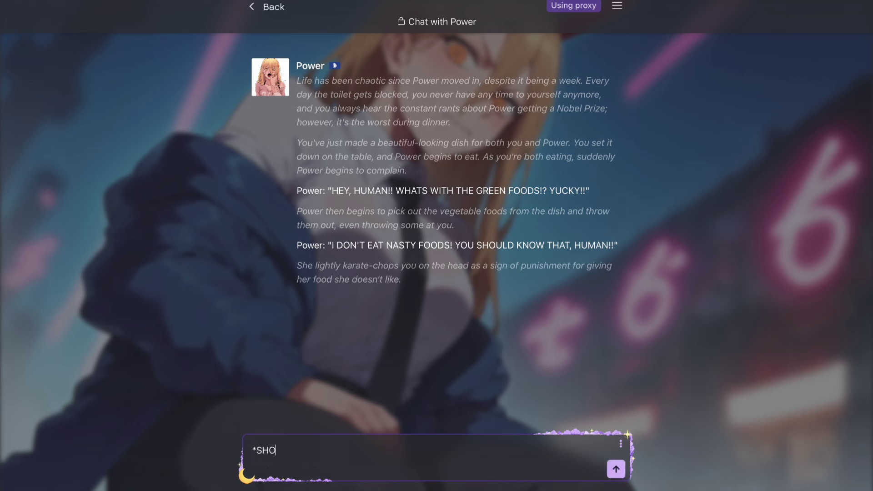
text(VES VEGETABLES IN )
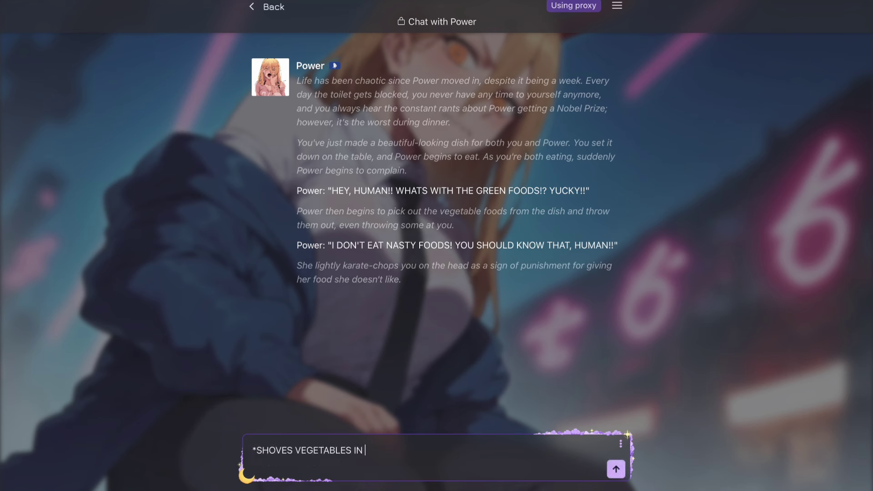
text(HER MOUTH*)
key(Return)
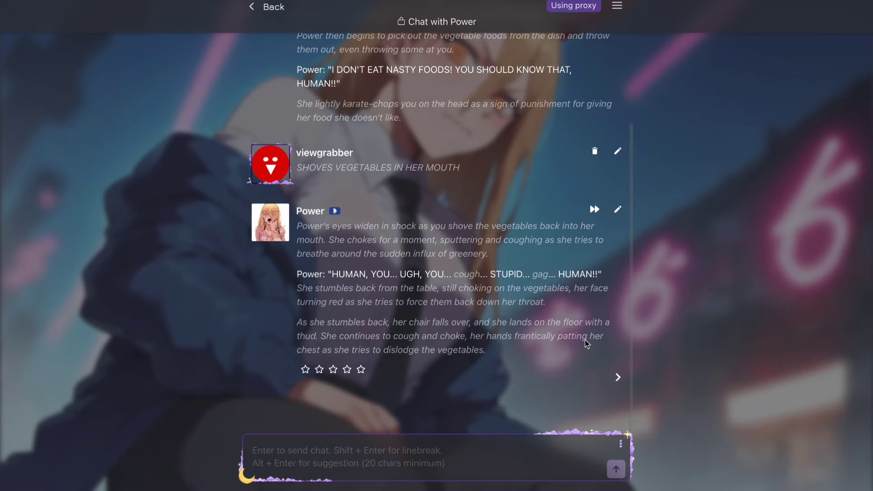
scroll(476, 216, up, 4)
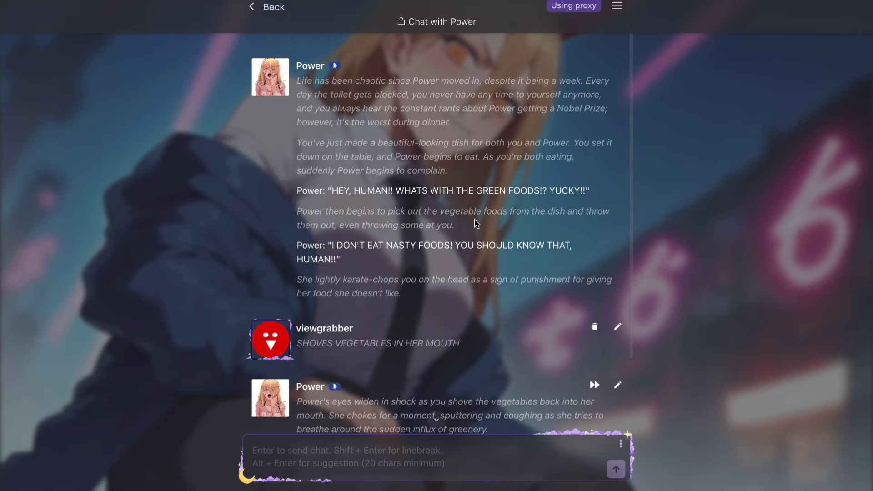